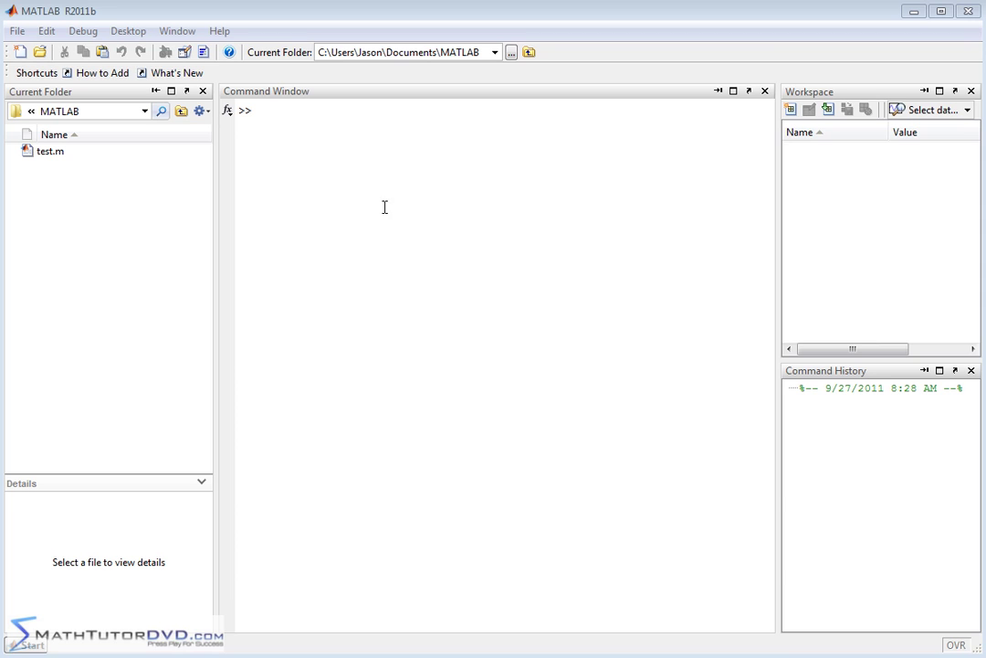
Step: Assign r = 0.75 and check the stored variable in the workspace
click(370, 212)
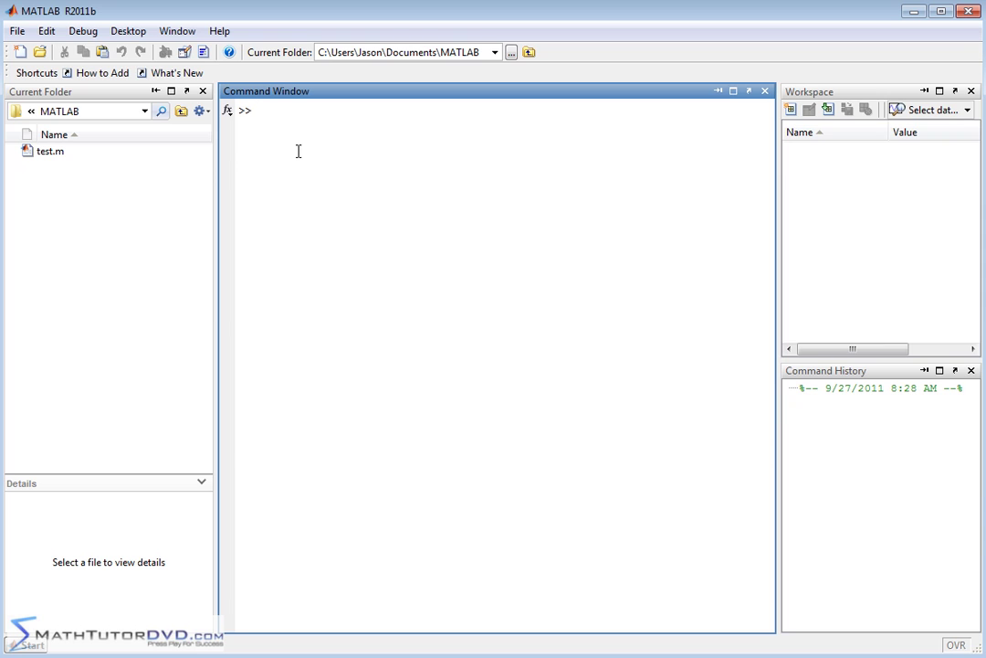
text(r=)
text(0.7)
text(5)
key(Return)
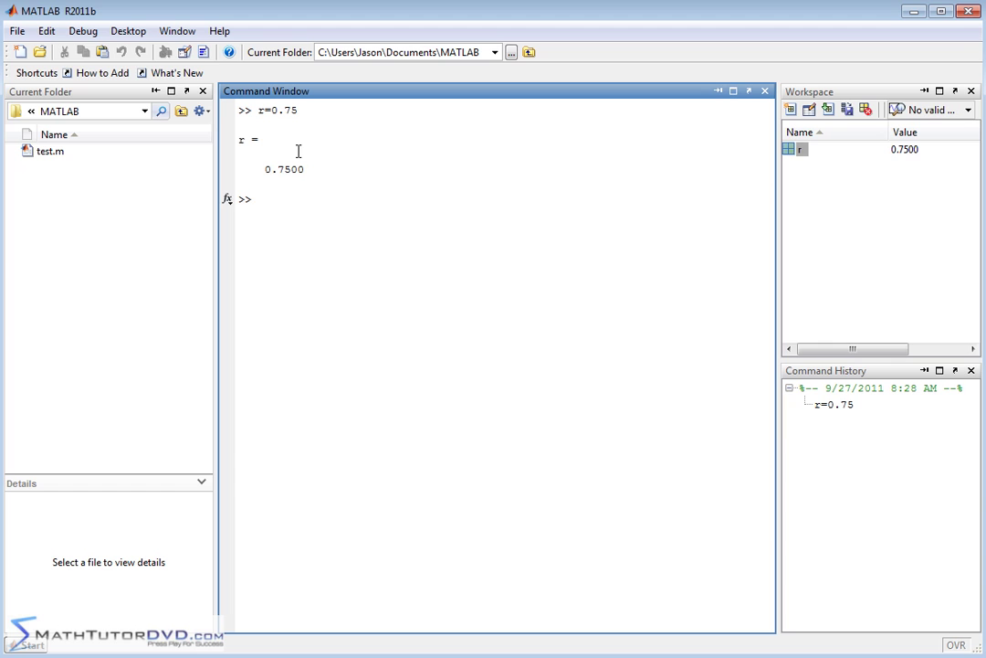
click(835, 185)
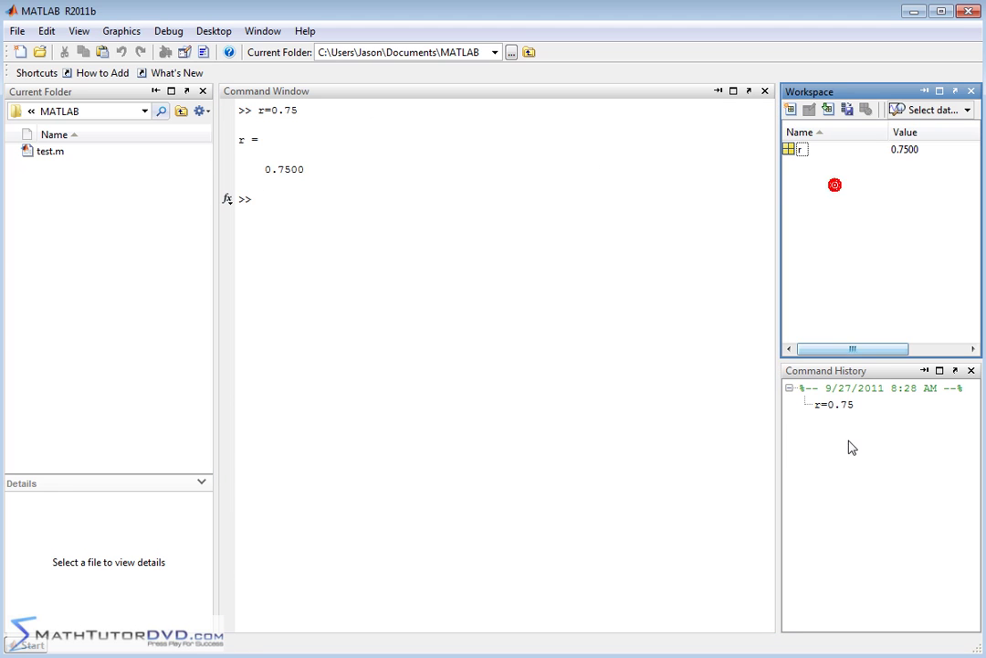
click(298, 201)
Step: Compute area = pi*r^2, giving 1.7671
text(ar)
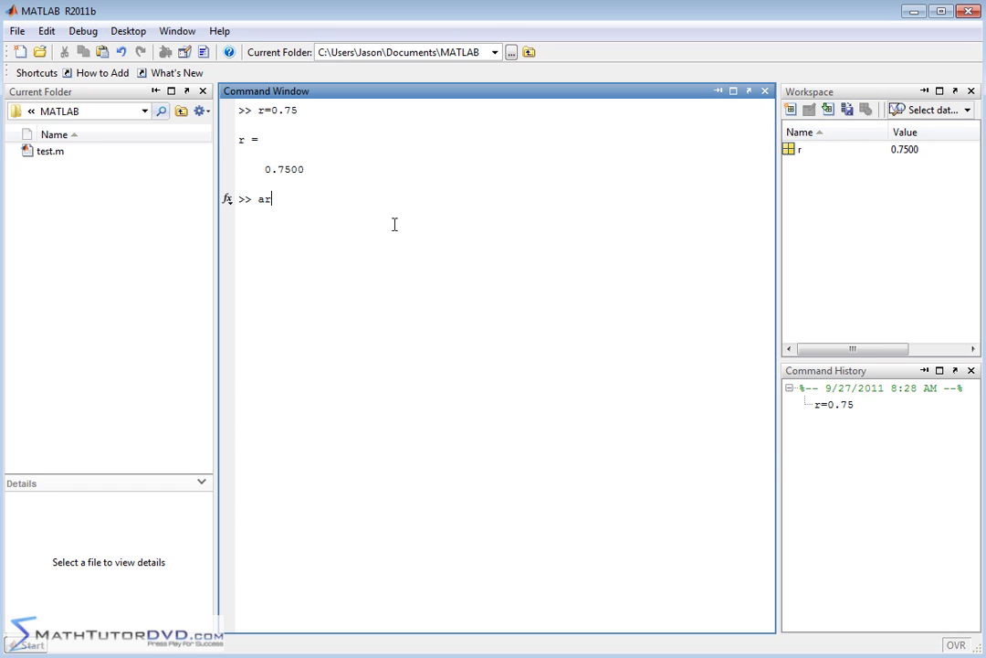
text(ea=)
text(pi)
text(*r^2)
key(Return)
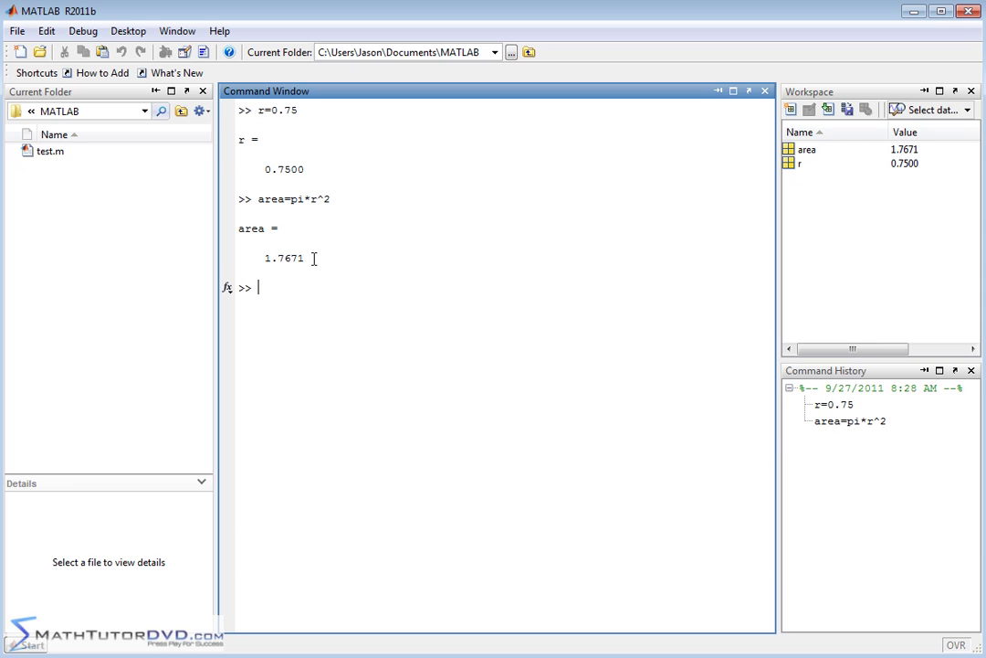
double_click(313, 260)
click(307, 258)
Step: Run clear all, confirm r and area give undefined errors, then clc
text(clear)
text( all)
key(Return)
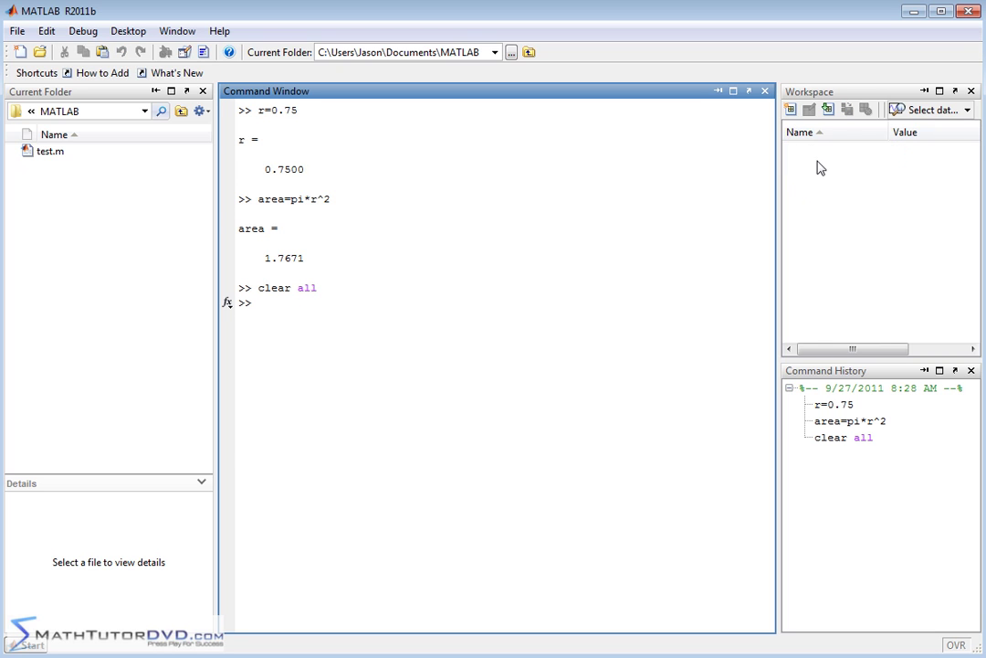
text(r)
key(Return)
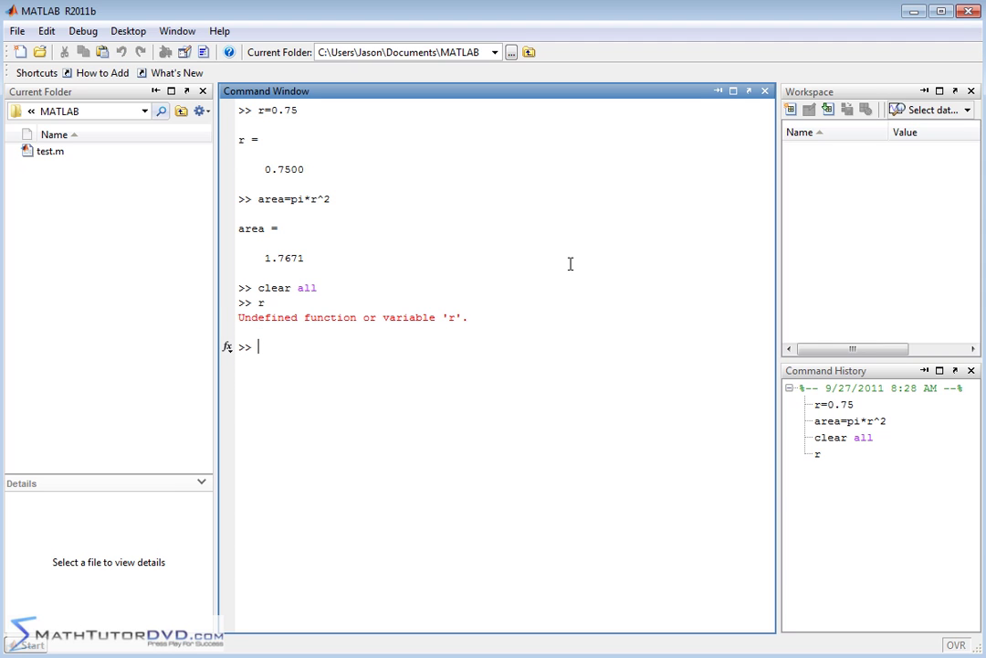
text(area)
key(Return)
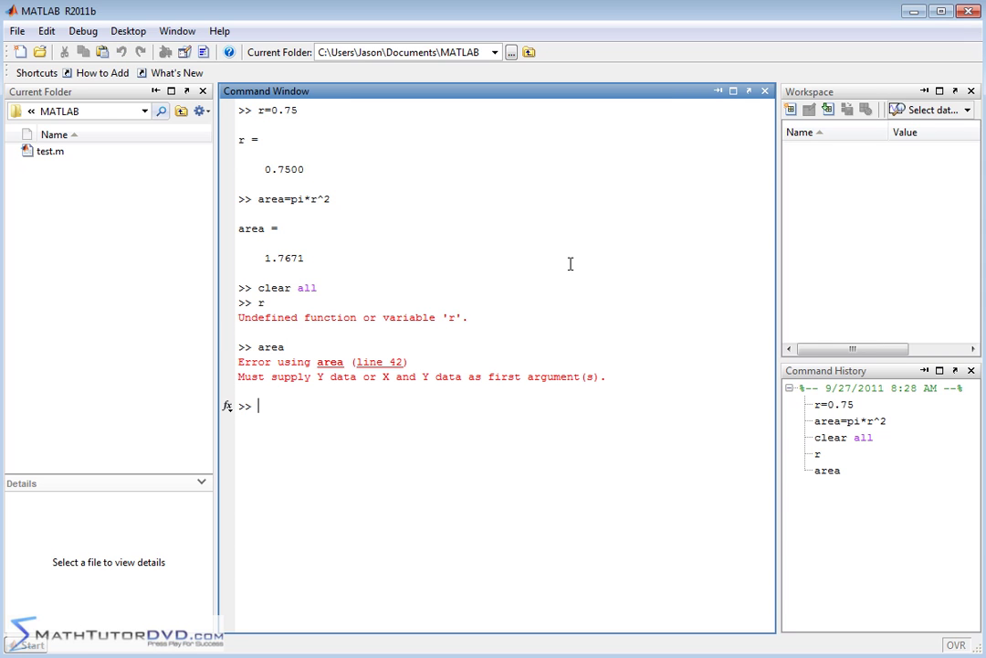
text(cl)
text(c)
key(Return)
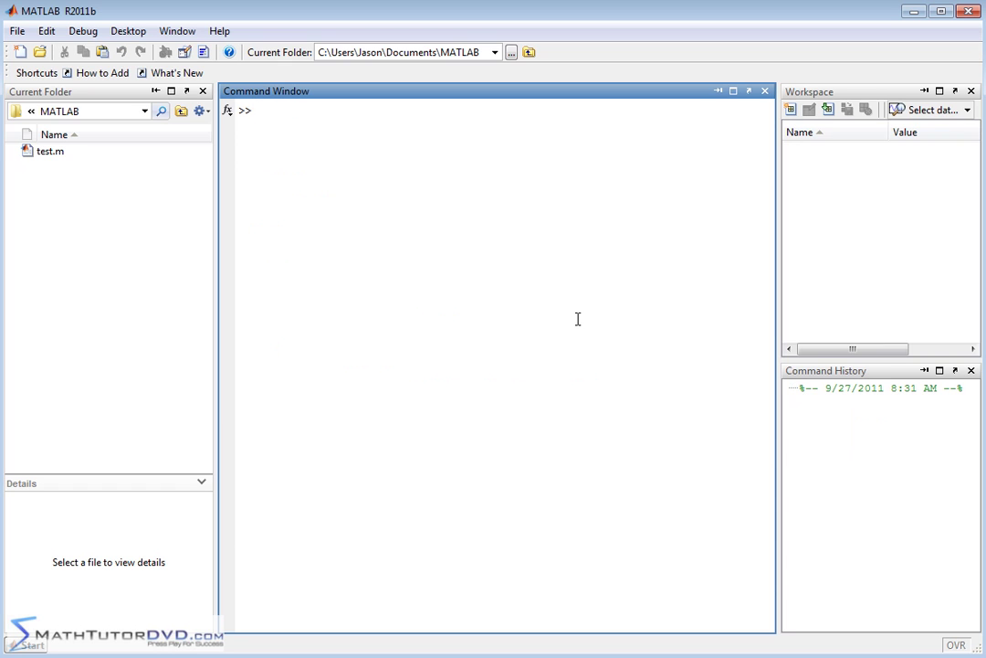
Step: Declare r and area as symbolic separately, then clear all and clc
text(syms r)
key(Return)
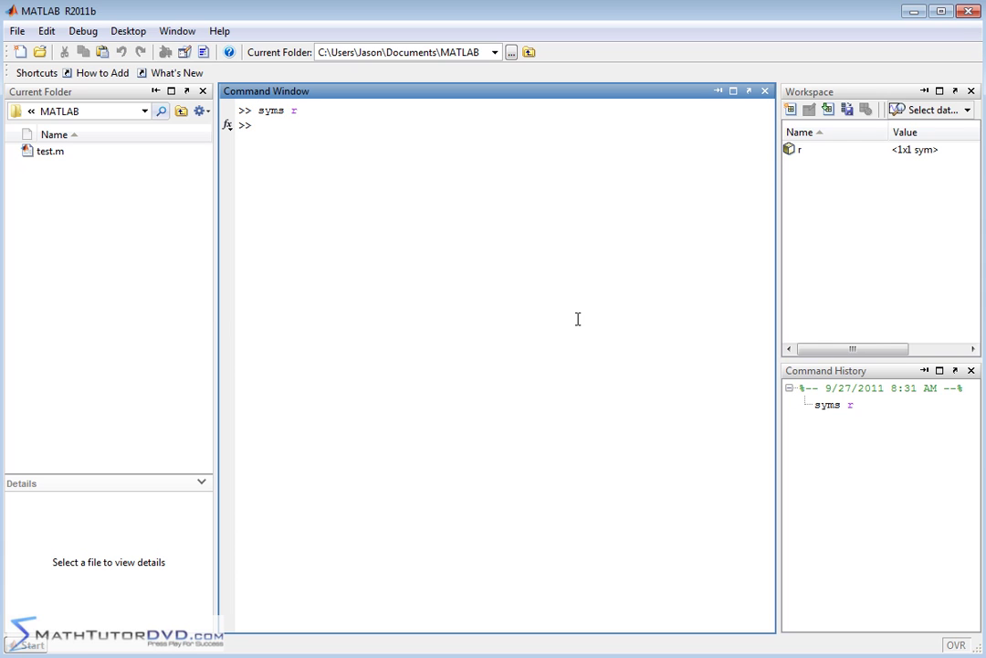
text(syms area)
key(Return)
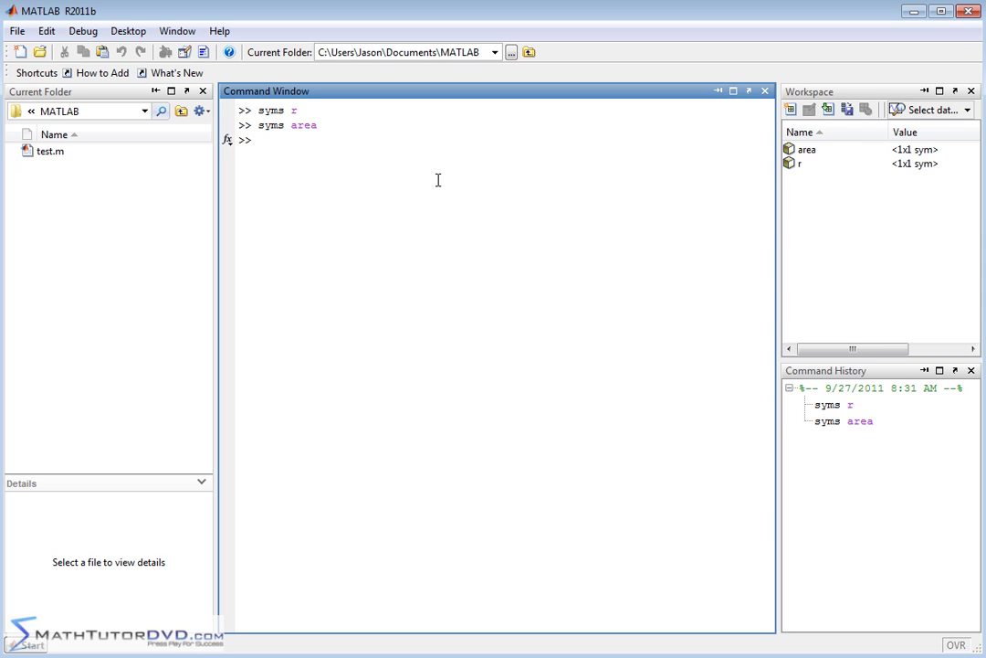
text(clear al)
text(l)
key(Return)
text(clc)
key(Return)
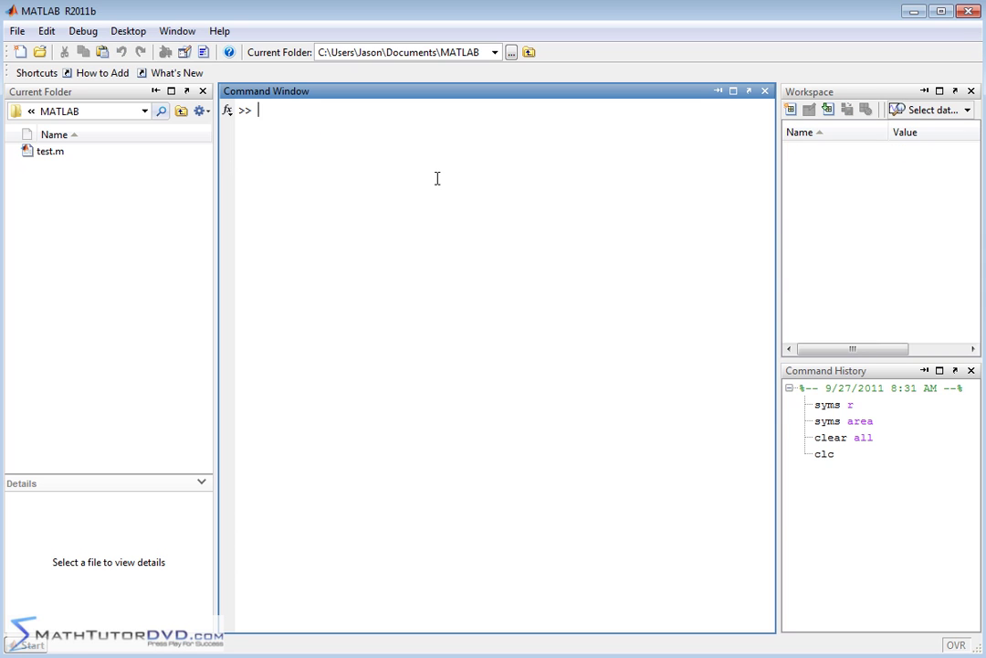
Step: Declare both at once with syms r area
text(sysm)
key(BackSpace)
key(BackSpace)
key(BackSpace)
text(ms )
text(r)
text( area)
key(Return)
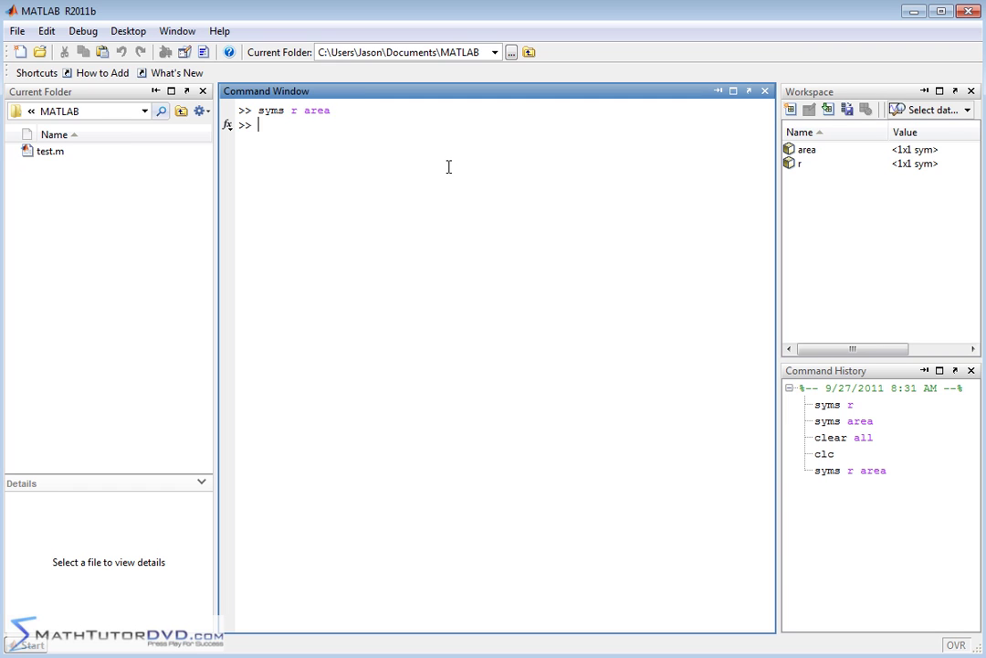
Step: Assign r = 3/4, which displays as the decimal 0.7500
text(r)
text(=)
text(0.75)
key(BackSpace)
key(BackSpace)
key(BackSpace)
key(BackSpace)
text(3)
text(/4)
key(Return)
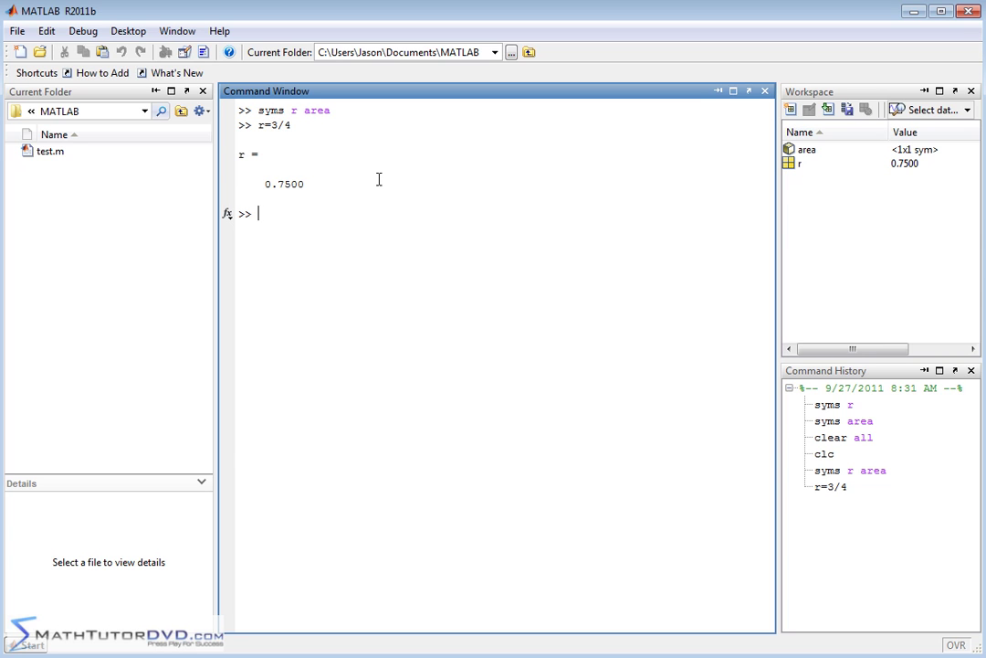
Step: Run syms r, then set r = sym(3/4) to get the exact fraction 3/4
text(syms )
text(r)
key(Return)
text(r=)
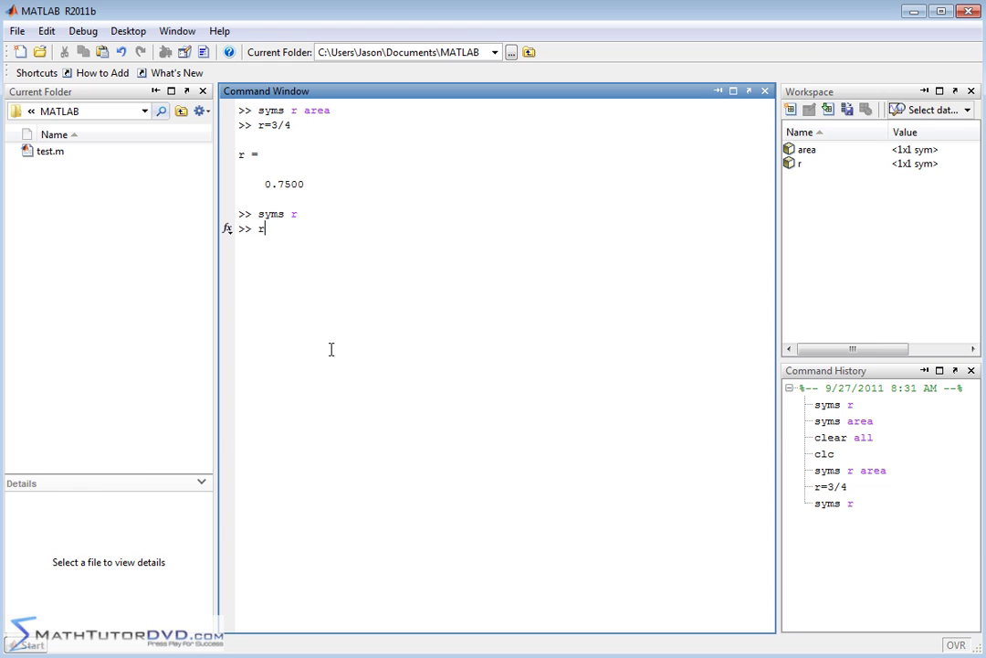
text(sym(3/)
text(4))
key(Return)
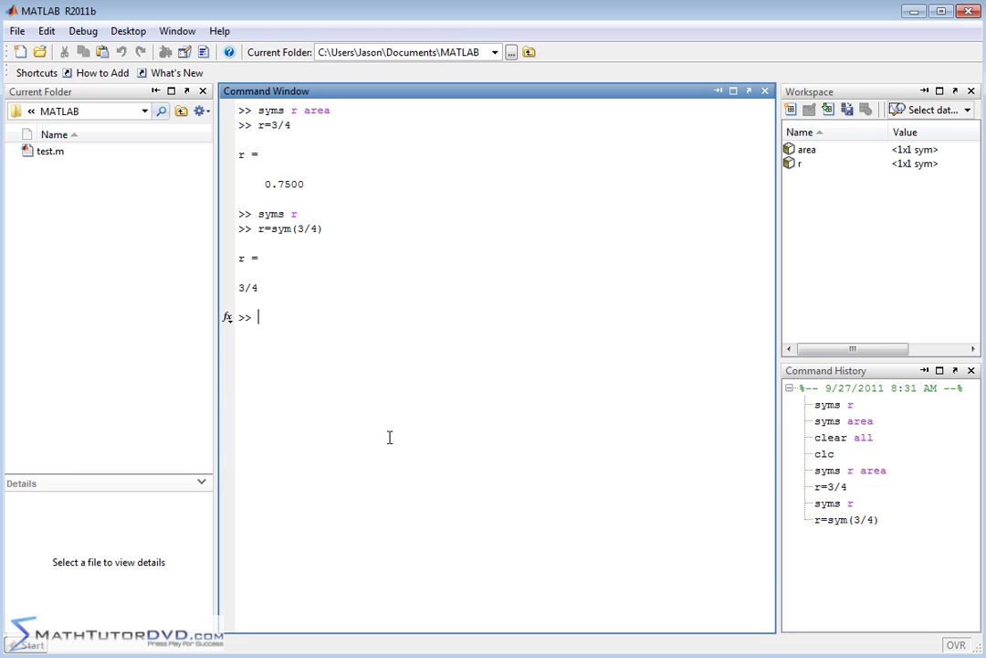
Step: Compute area = pi*r^2 as (9*pi)/16 and convert it with double to 1.7671
text(area=)
text(pi*)
text(r^2)
key(Return)
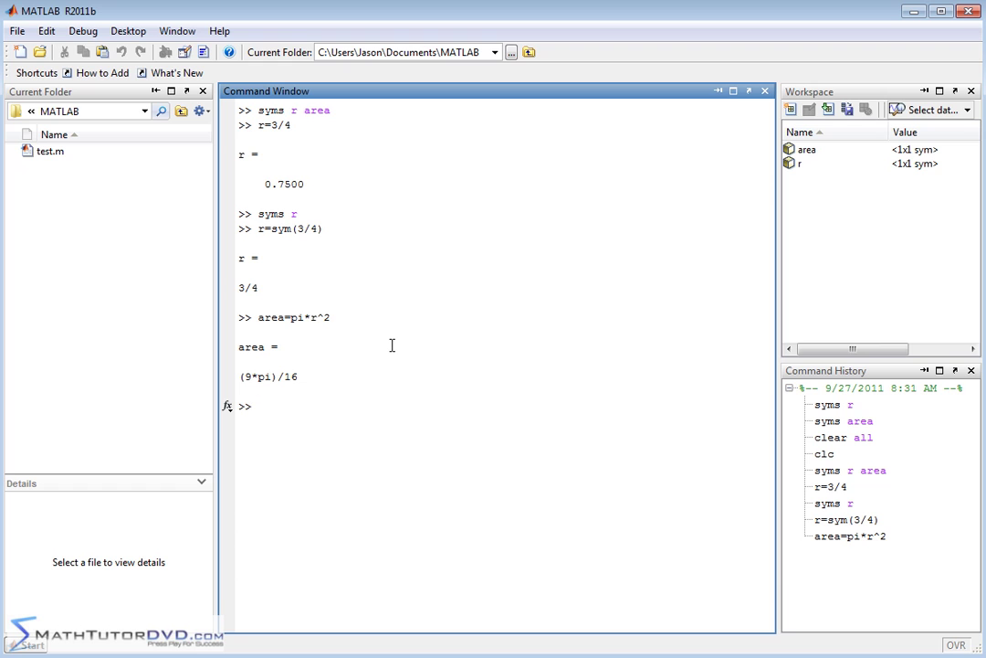
text(doub)
text(le(area))
key(Return)
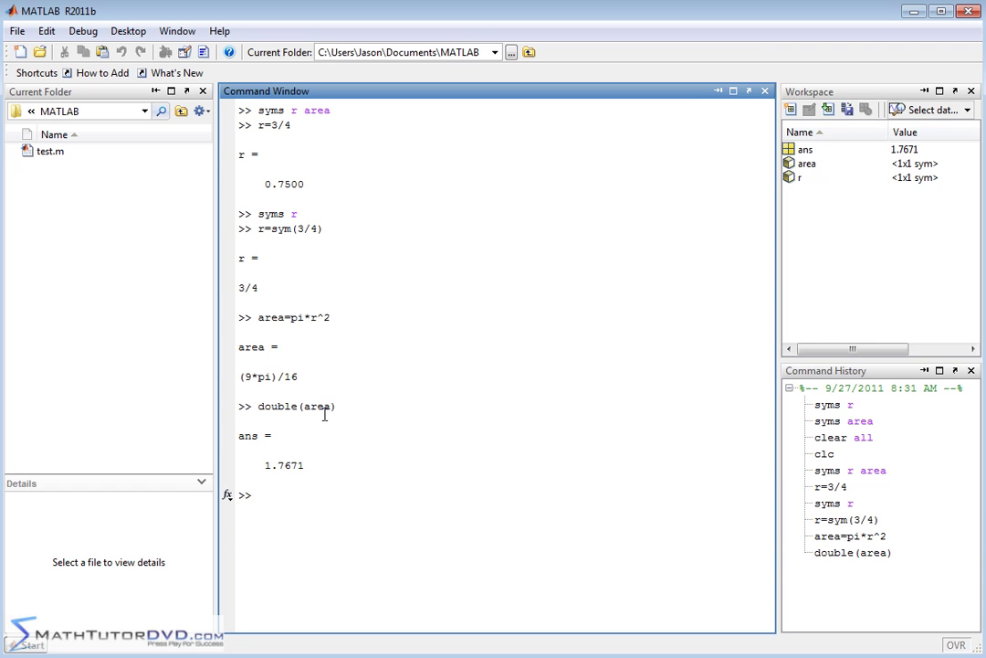
Step: Redisplay area as (9*pi)/16, then clear the window with clc
text(area)
key(Return)
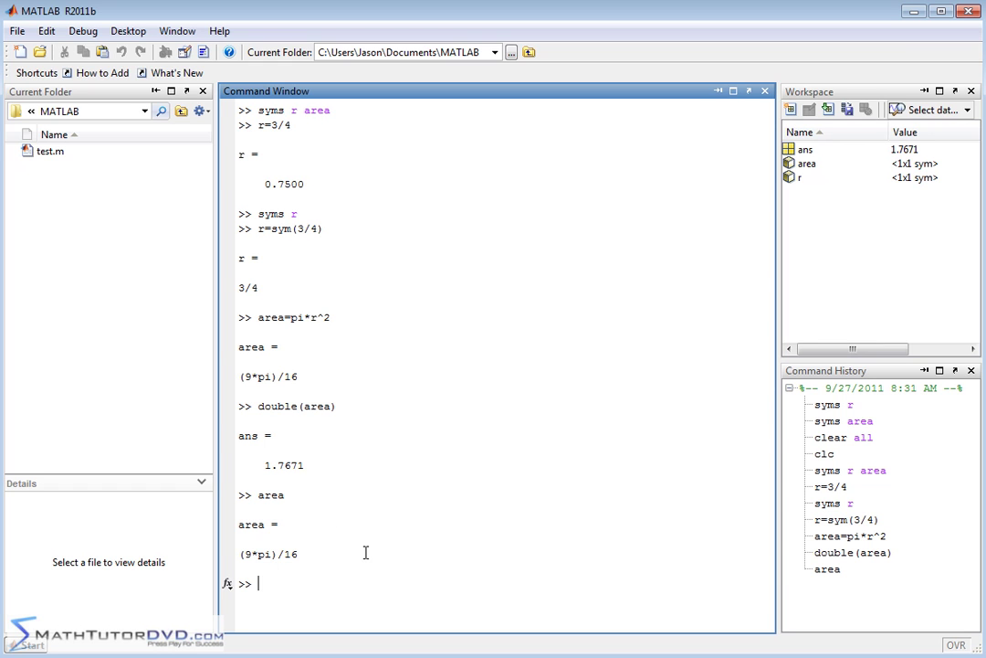
text(clc)
key(Return)
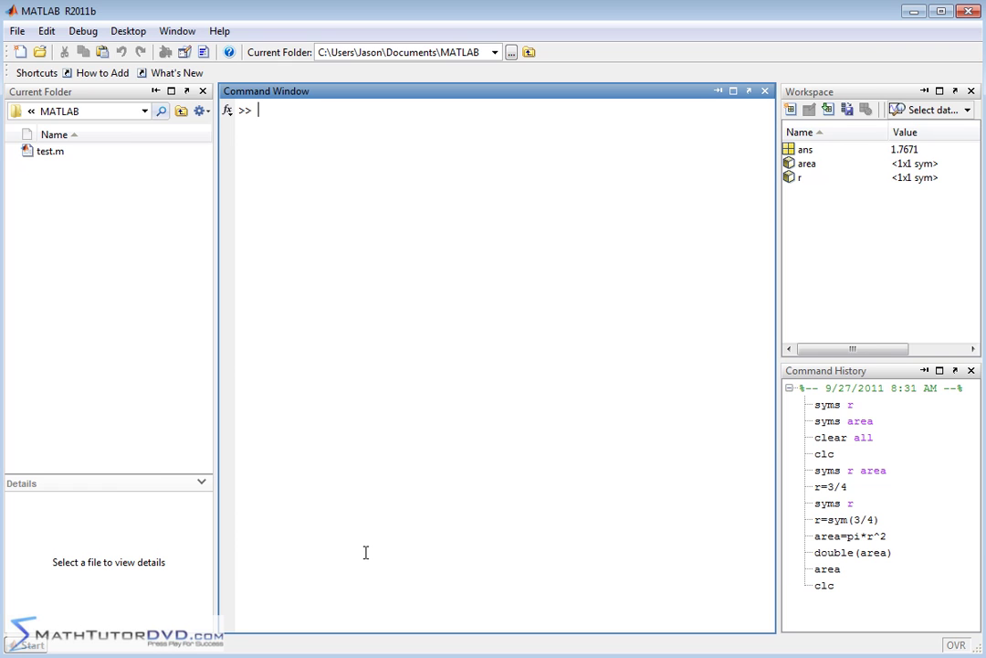
Step: Show area as (9*pi)/16 and pretty(area) as a stacked 9 pi over 16
text(area)
key(Return)
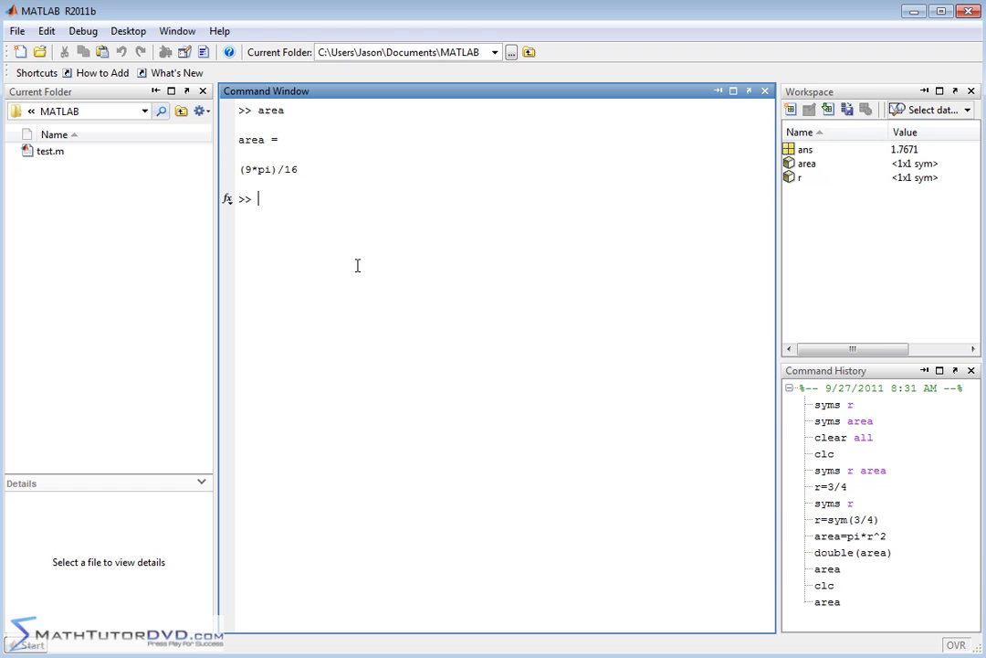
text(pretty(a)
text(rea))
key(Return)
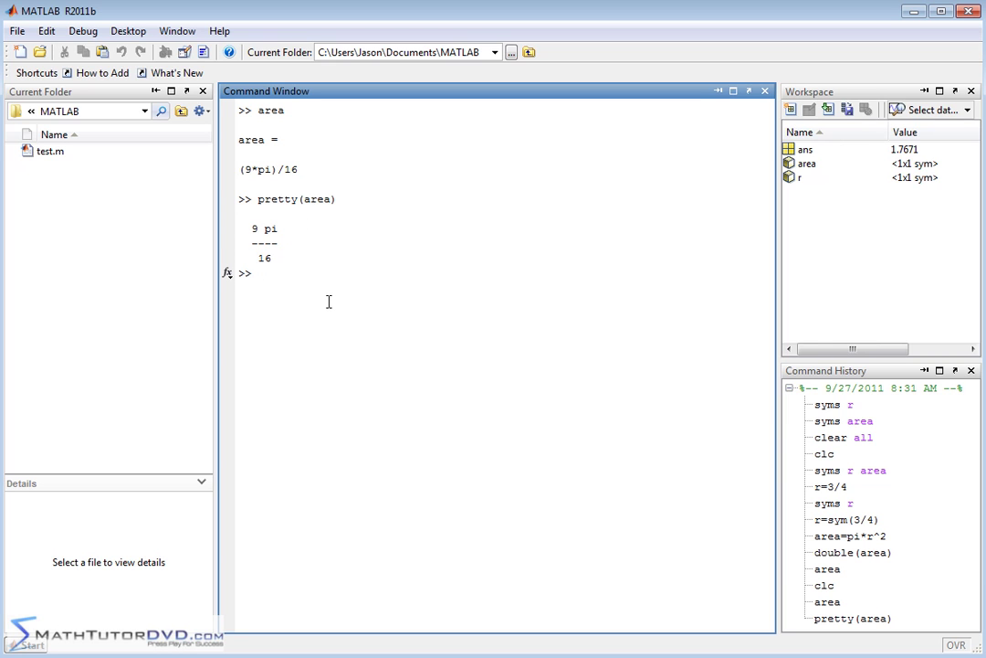
Step: Redisplay area as (9*pi)/16 and highlight that result
text(clc)
key(BackSpace)
key(BackSpace)
text(area)
key(Return)
drag(319, 331, 236, 331)
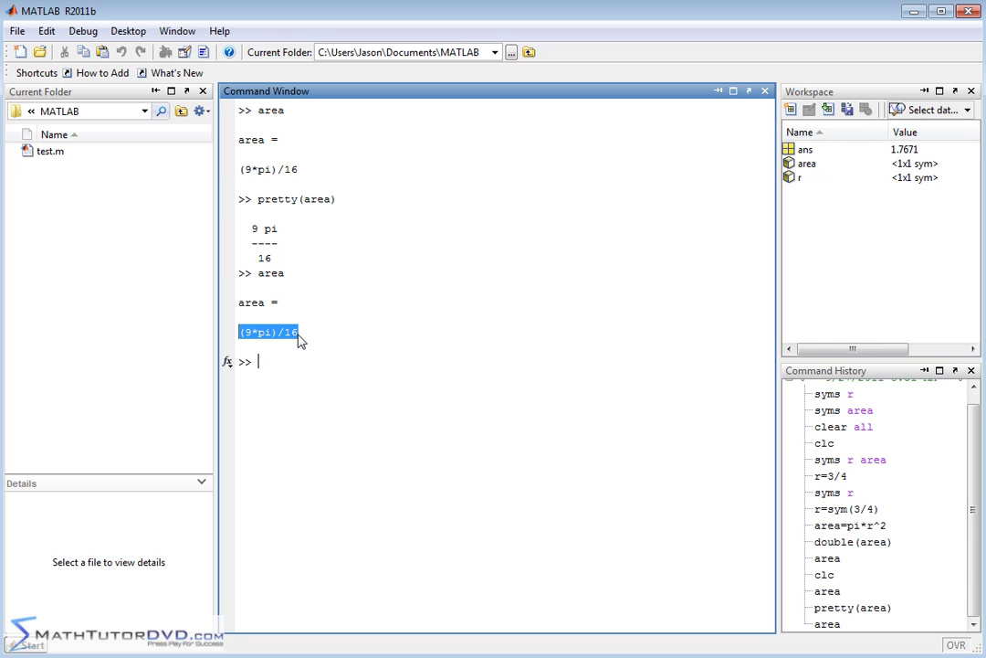
click(312, 329)
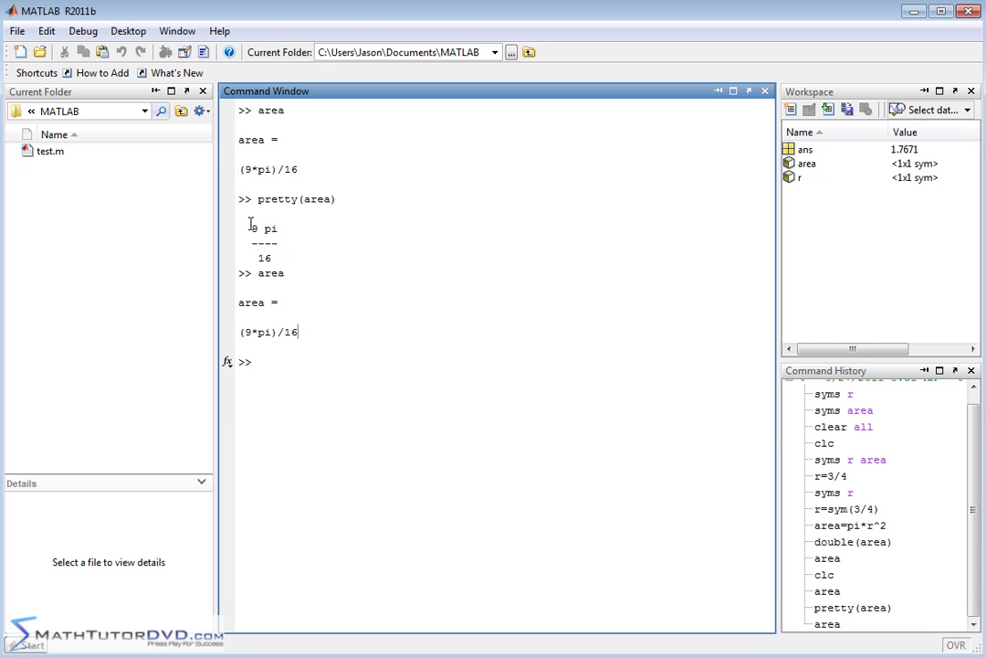
Step: Set r = sym(19/2) with output suppressed
click(289, 361)
text(r=)
text(sym()
text(19/2)
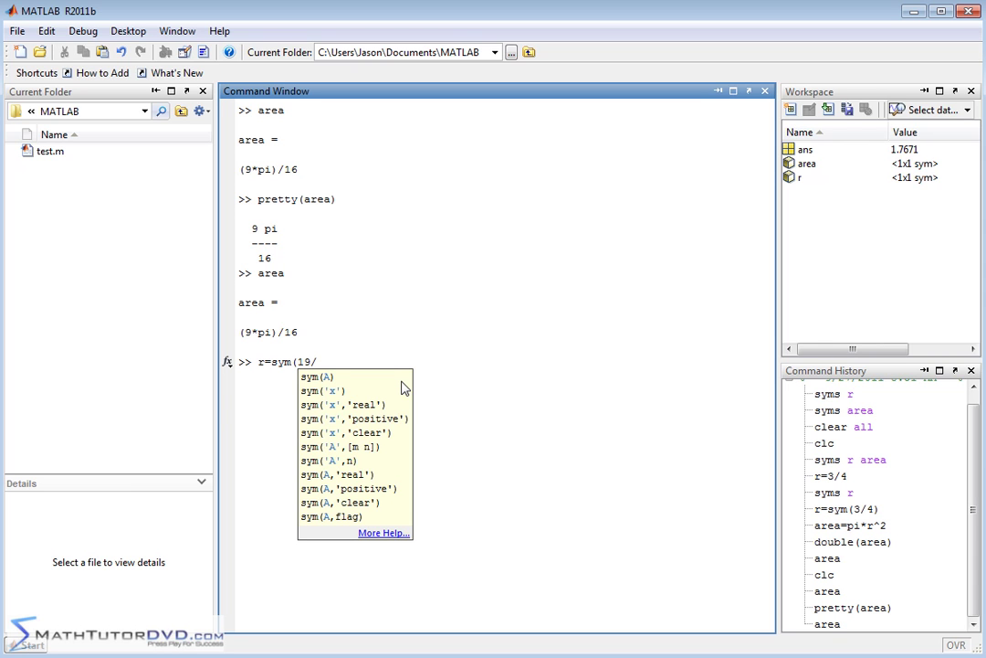
text())
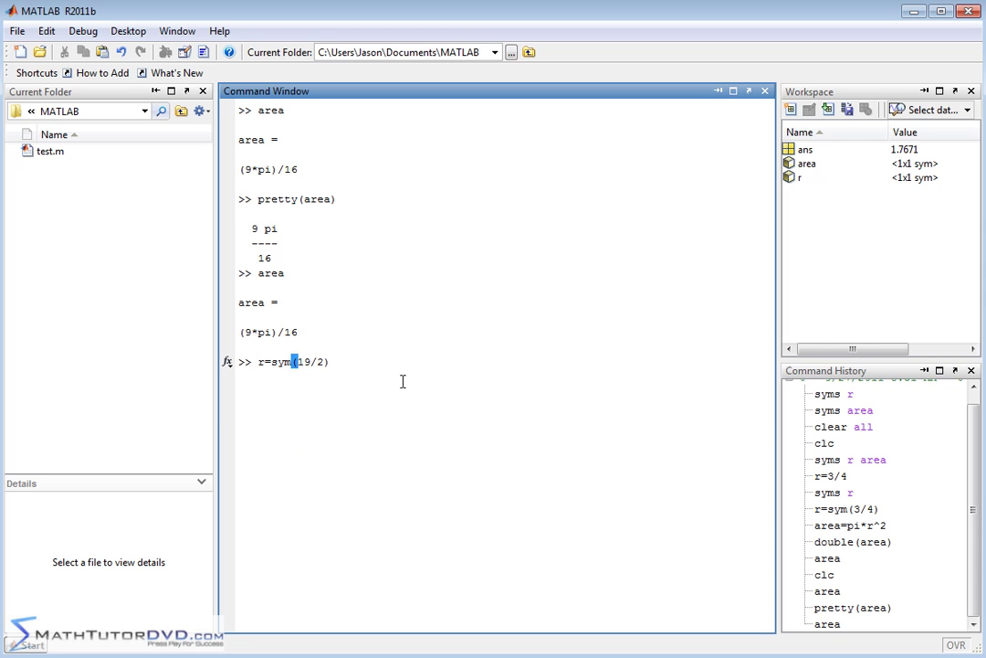
text(;)
key(Return)
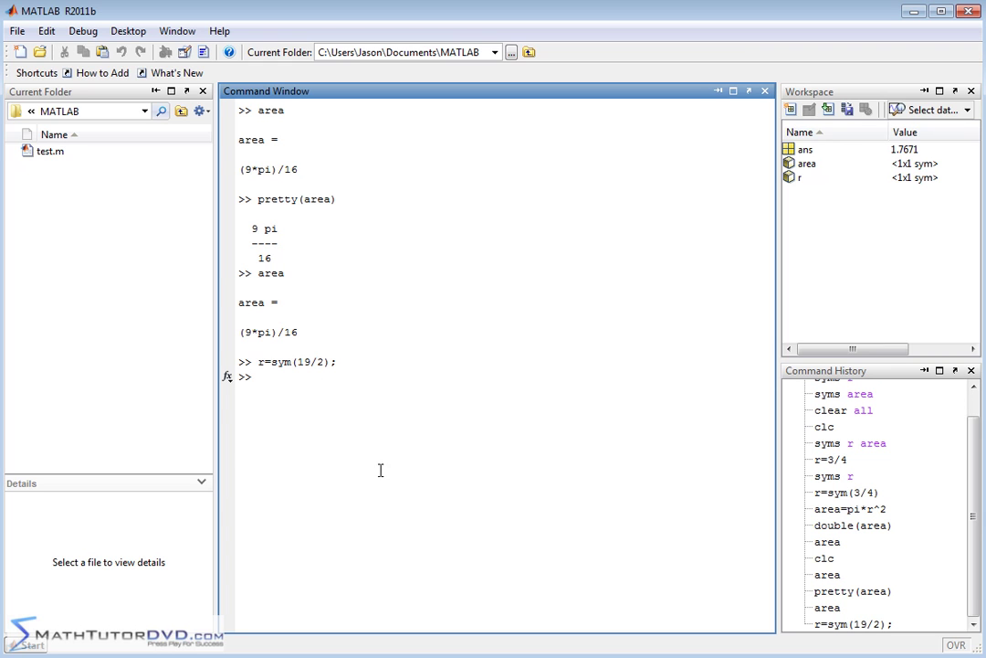
Step: Compute area = (4/3)*pi*r^2, giving (361*pi)/3
text(a)
text(a)
text((4)
text(/3)*P)
text(i)
key(BackSpace)
key(BackSpace)
text(pi*r)
text(^2)
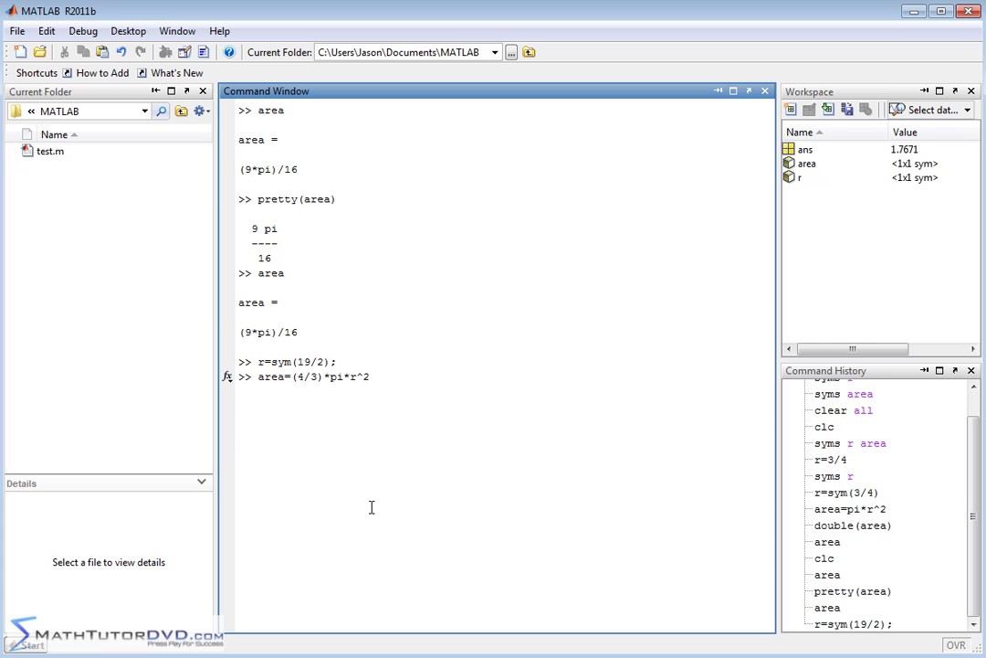
key(Return)
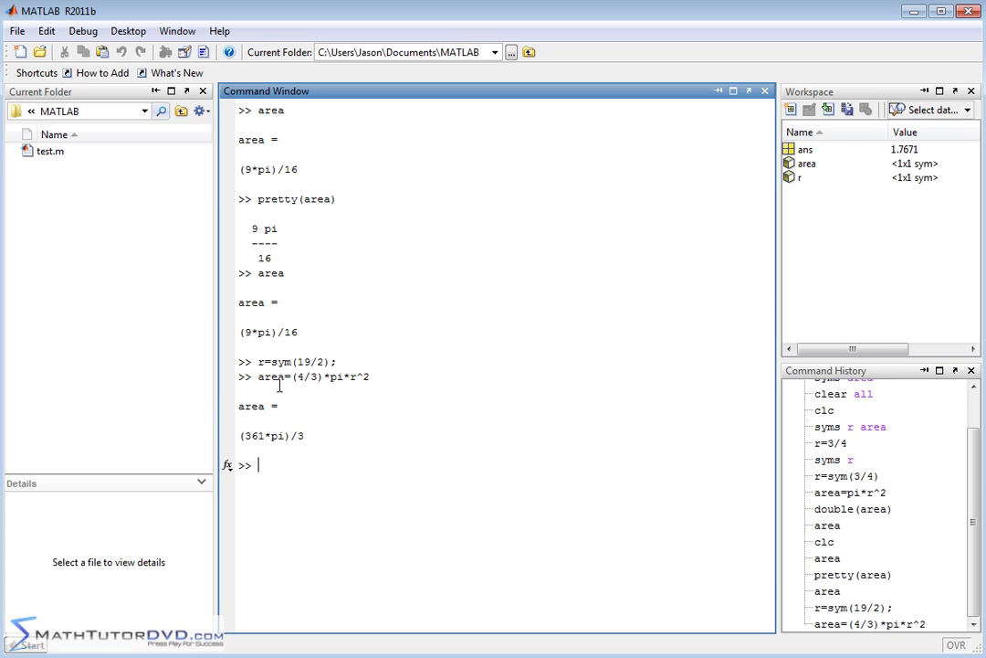
text(v)
text(ol=()
text(4/3))
text(*pi*r^)
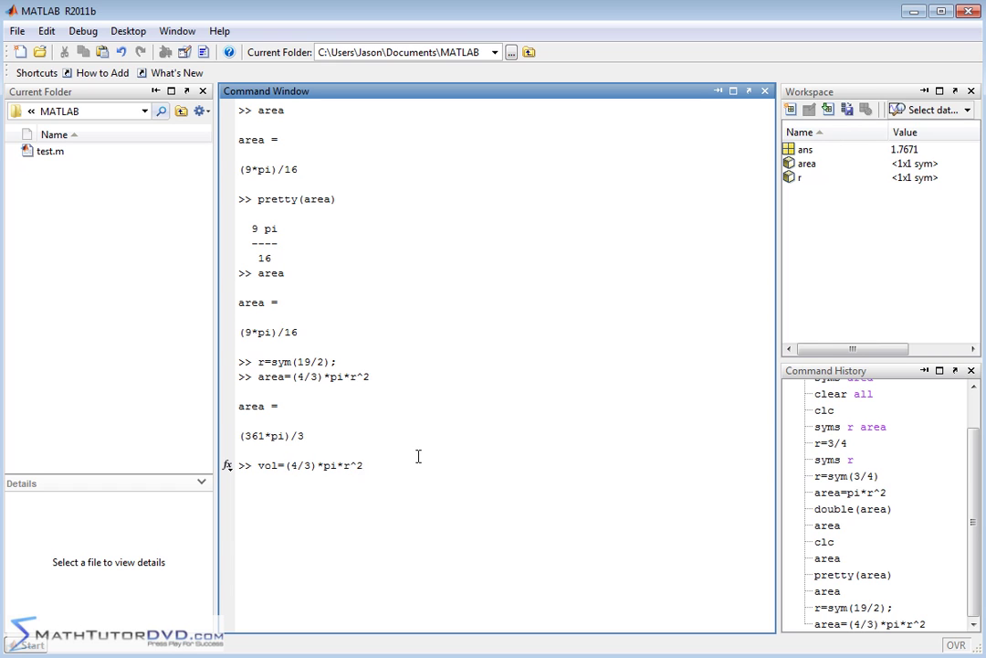
text(3)
Step: Get vol = (6859*pi)/6 and area = pi*r^2 = (361*pi)/4, and confirm r = 19/2
key(Return)
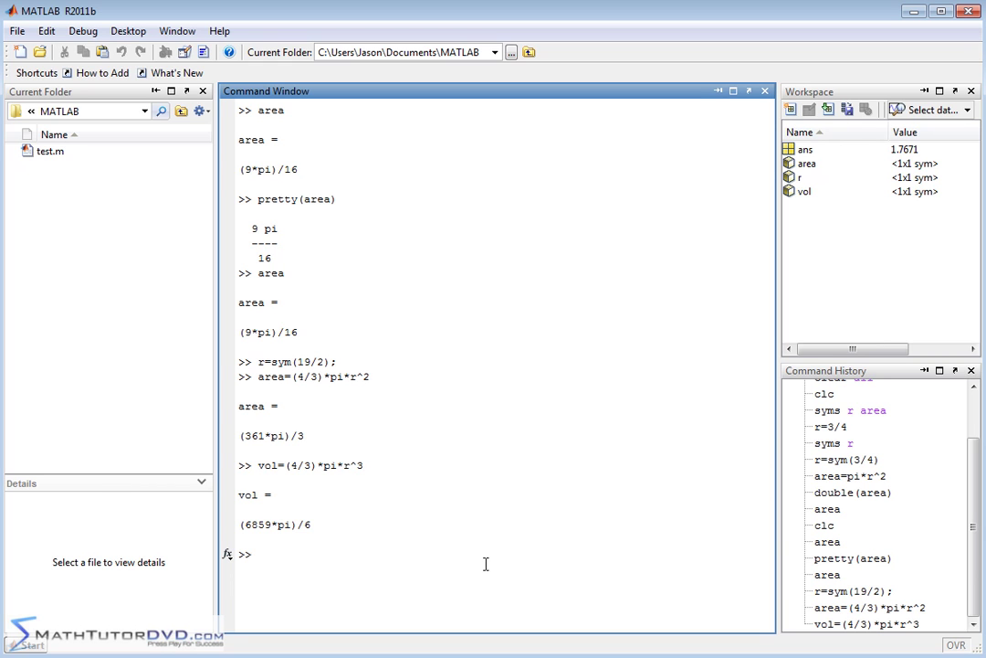
text(area=)
text(pi*r)
text(^2)
key(Return)
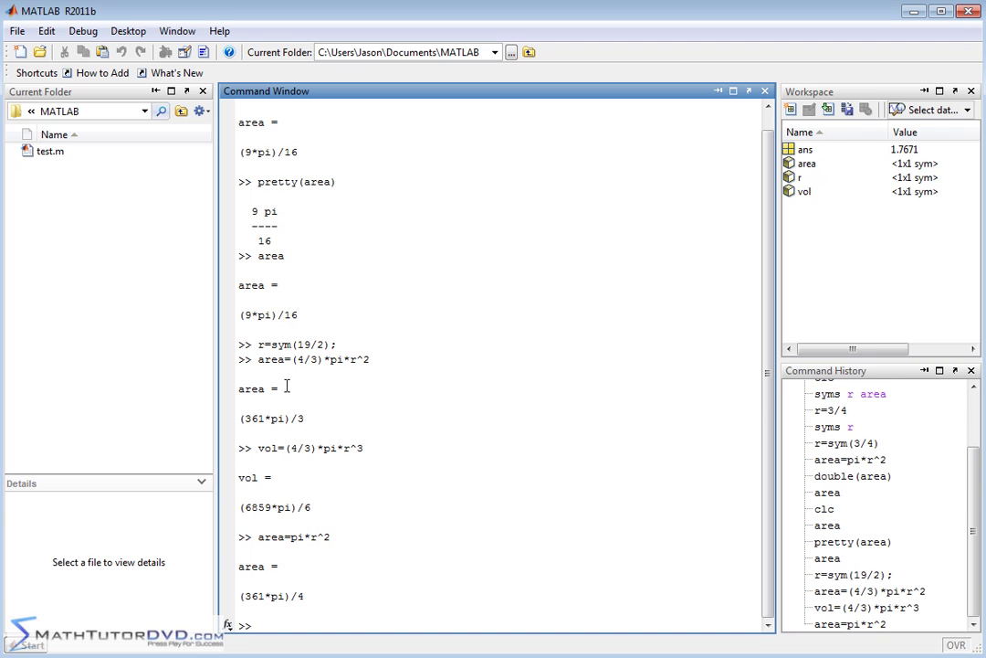
text(r)
key(Return)
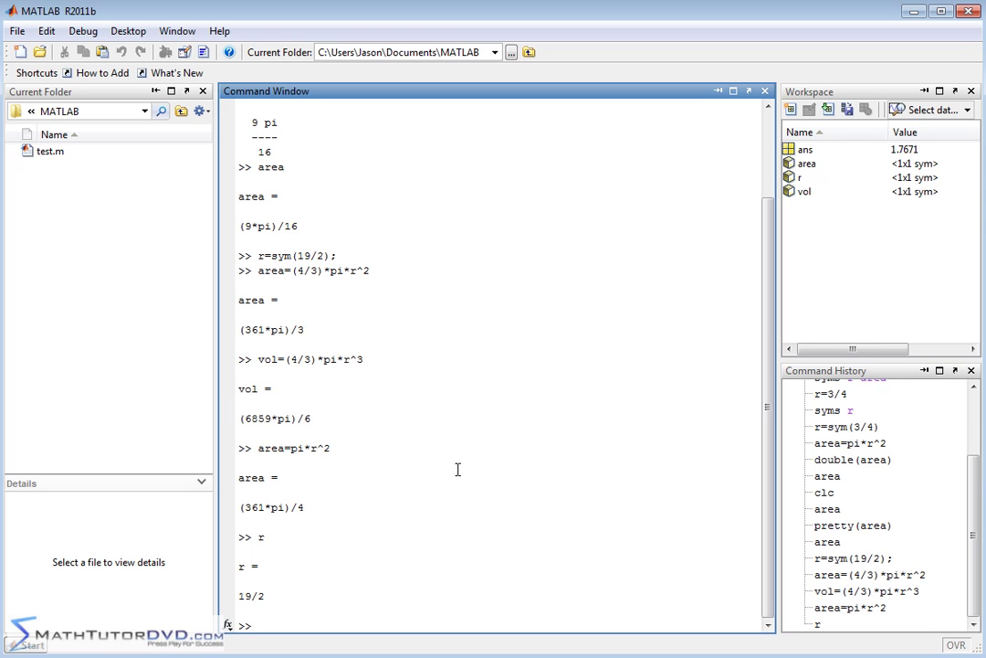
Step: After clc, pretty-print area (361 pi/4) and vol (6859 pi/6), then clc again
text(clc)
key(Return)
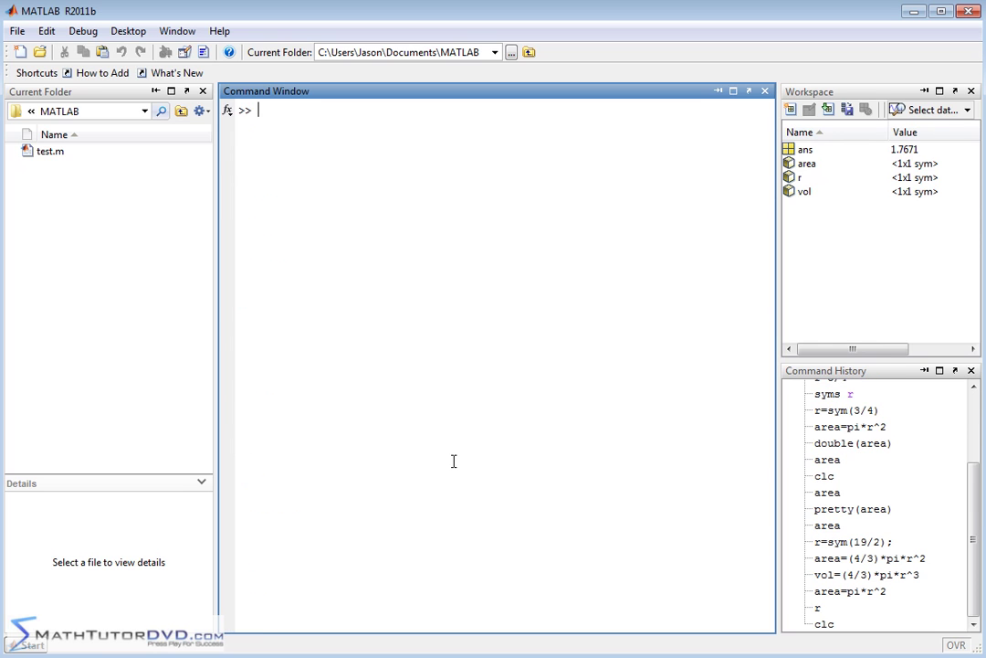
text(p)
text(retty(are)
text(a))
key(Return)
text(pret)
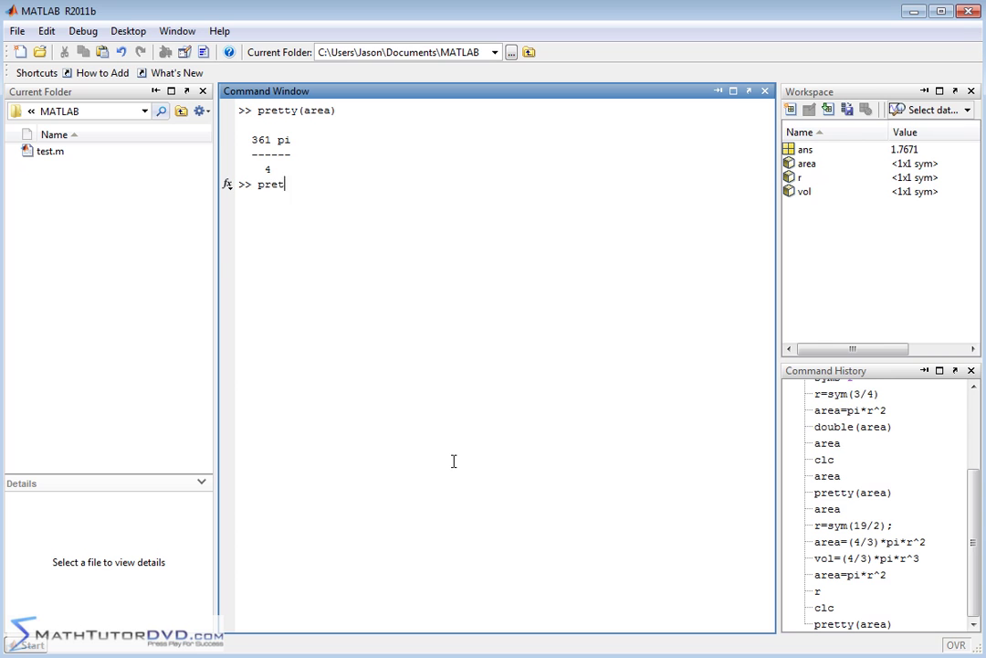
text(ty(vol))
key(Return)
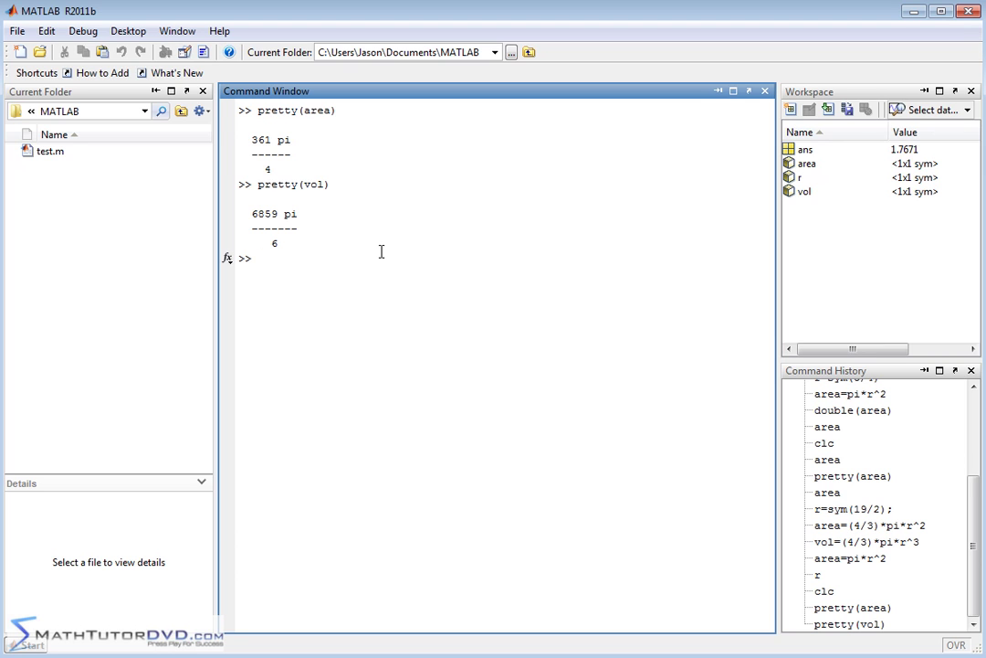
text(clc)
key(Return)
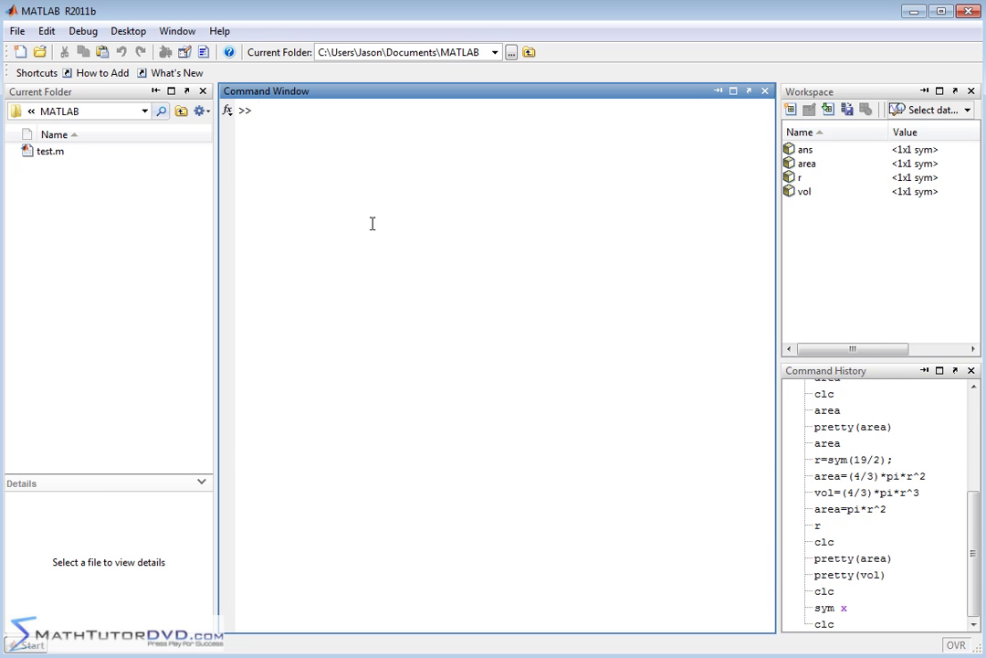
Step: Declare syms x, then display x and x^2 symbolically
text(syms )
text(x)
key(Return)
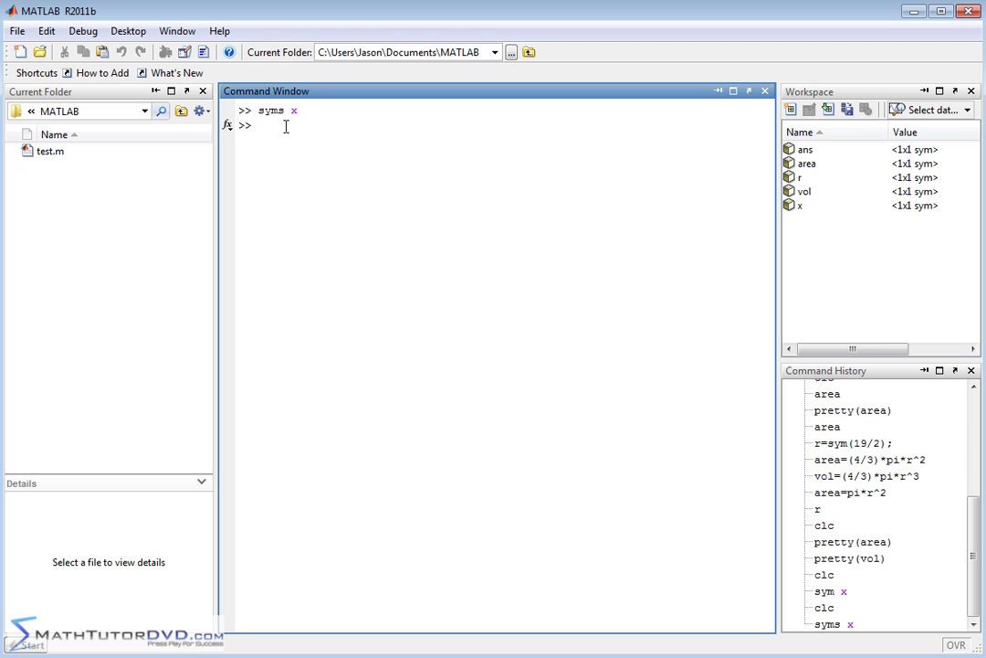
text(x)
key(Return)
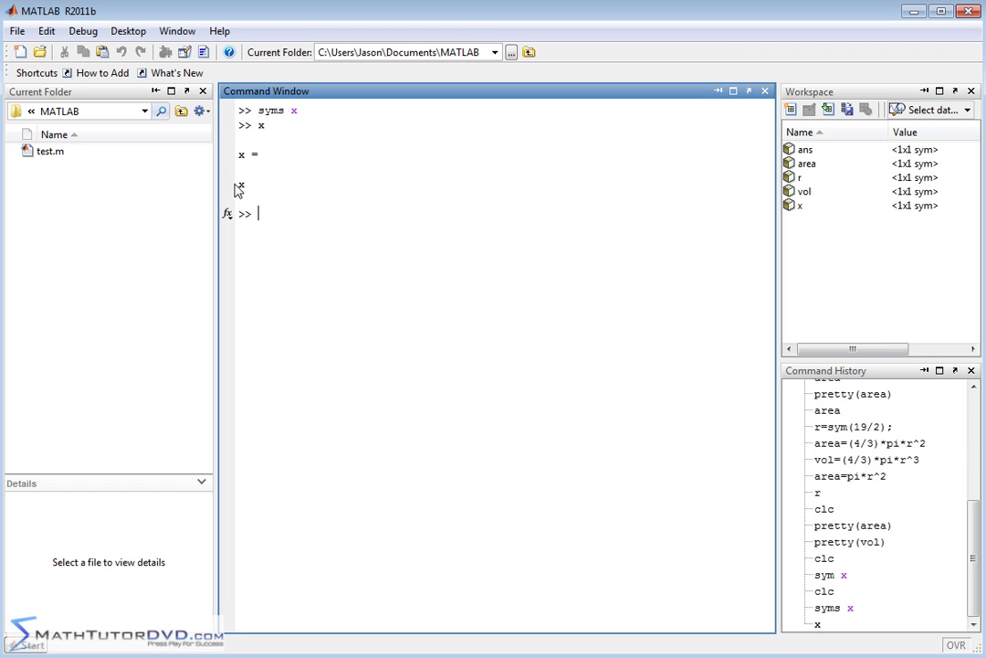
text(x)
text(^2)
key(Return)
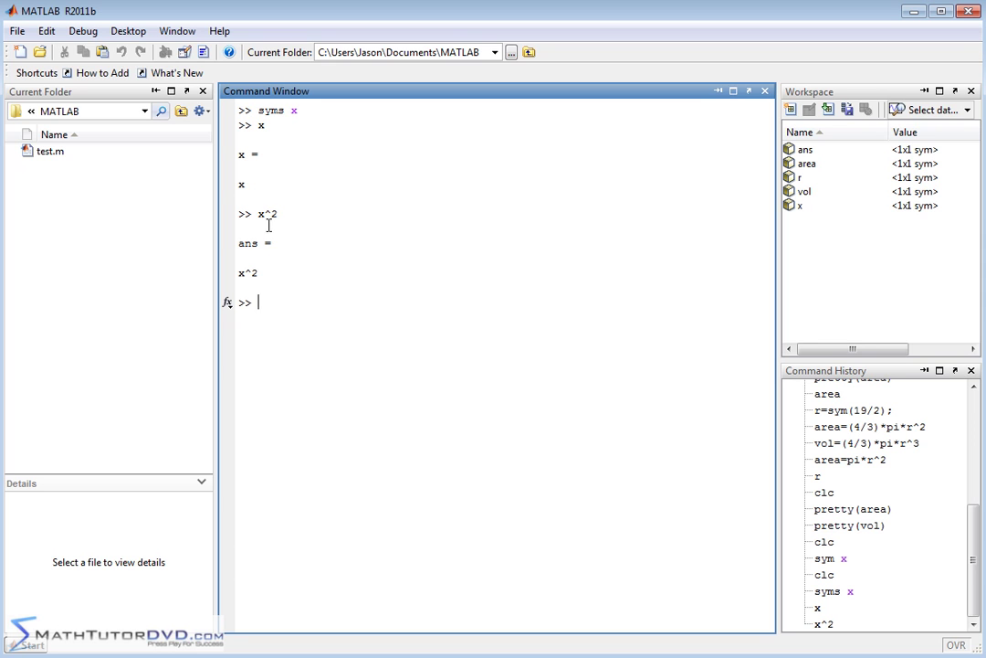
double_click(262, 214)
click(264, 214)
Step: Evaluate x^2 + x symbolically, then clear the window with clc
text(x^2+x)
key(Return)
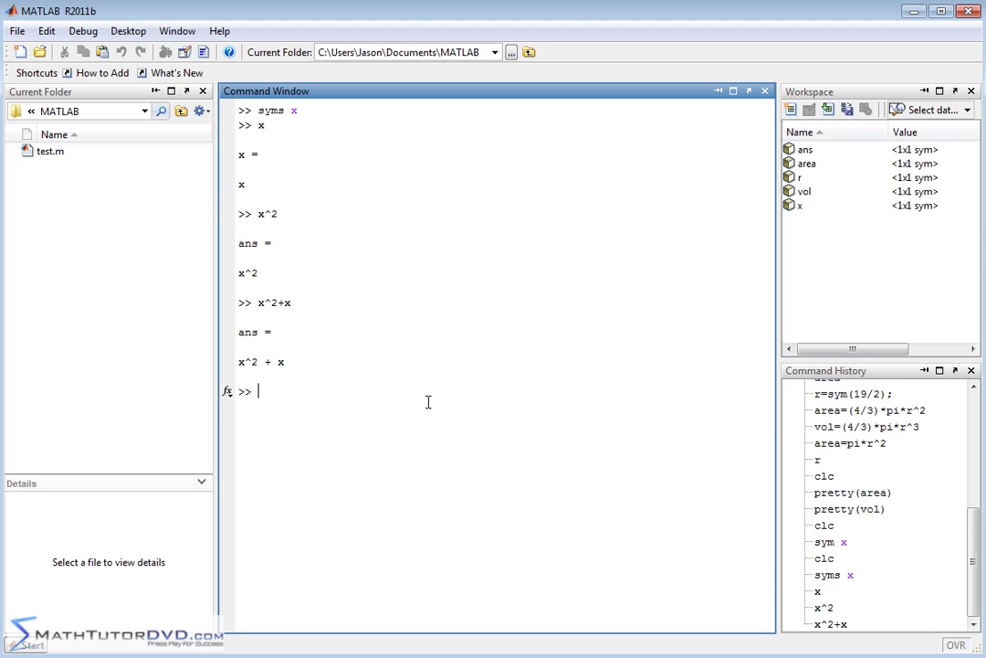
text(clc)
key(Return)
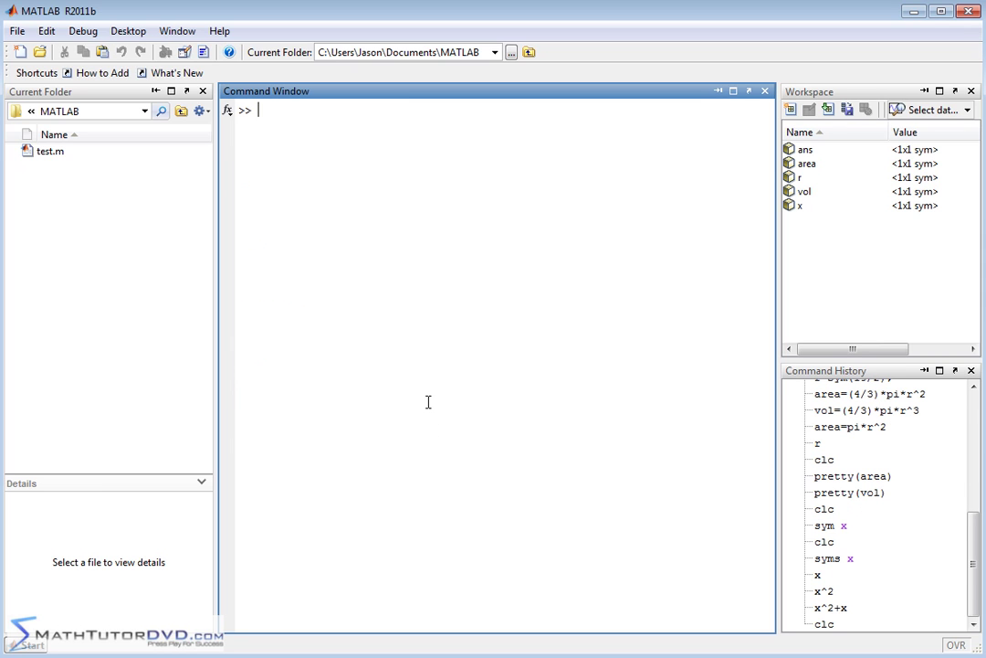
Step: Evaluate x^3/x symbolically, simplifying it to x^2
text((x)
text(^)
text(2)
text(+x)
text())
text(/)
text(x)
key(BackSpace)
key(BackSpace)
key(BackSpace)
key(BackSpace)
key(BackSpace)
key(BackSpace)
key(BackSpace)
key(BackSpace)
text(x^3)
text(/x)
key(Return)
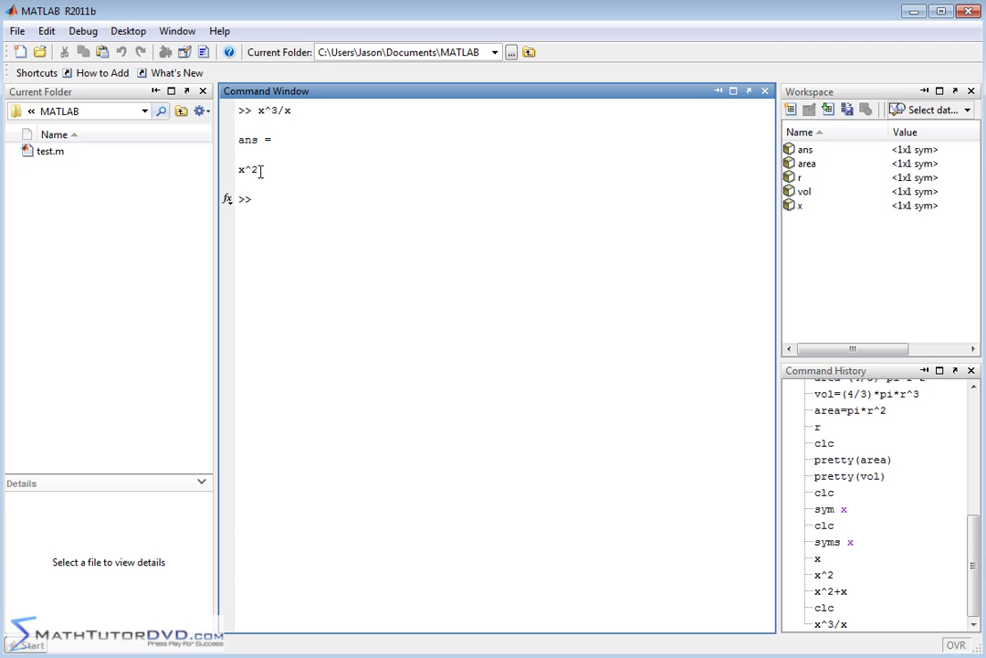
Step: Edit the recalled line to x^6/x^2 and evaluate it, giving x^4
key(Up)
key(Left)
key(Left)
key(BackSpace)
text(6)
key(End)
text(^3)
key(BackSpace)
text(2)
key(Return)
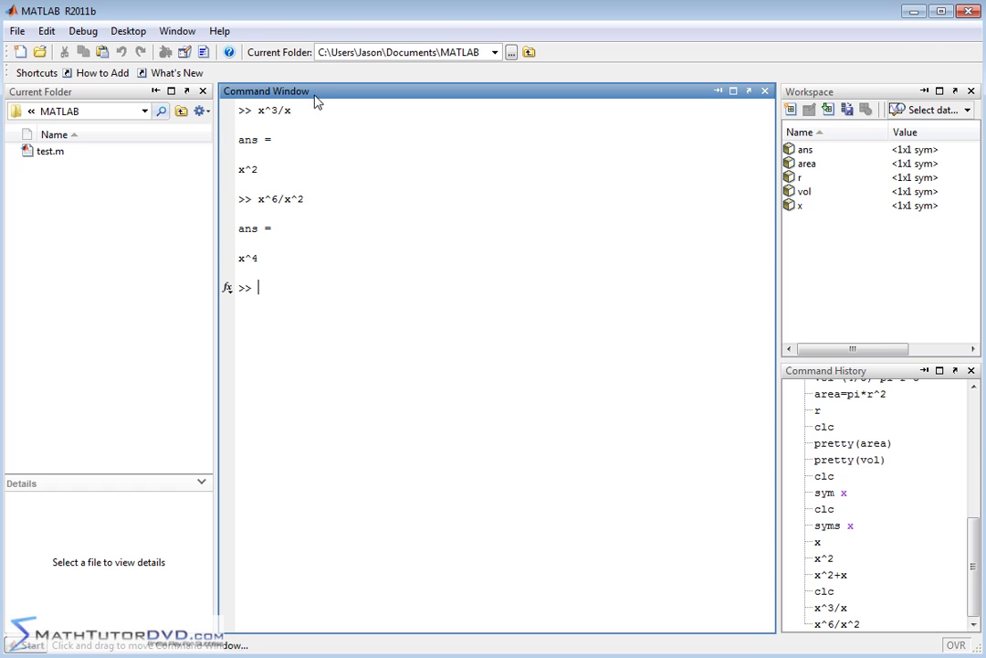
Step: Reassign x numerically as 3/4, yielding 0.7500, and briefly highlight the 3/4 value
text(x)
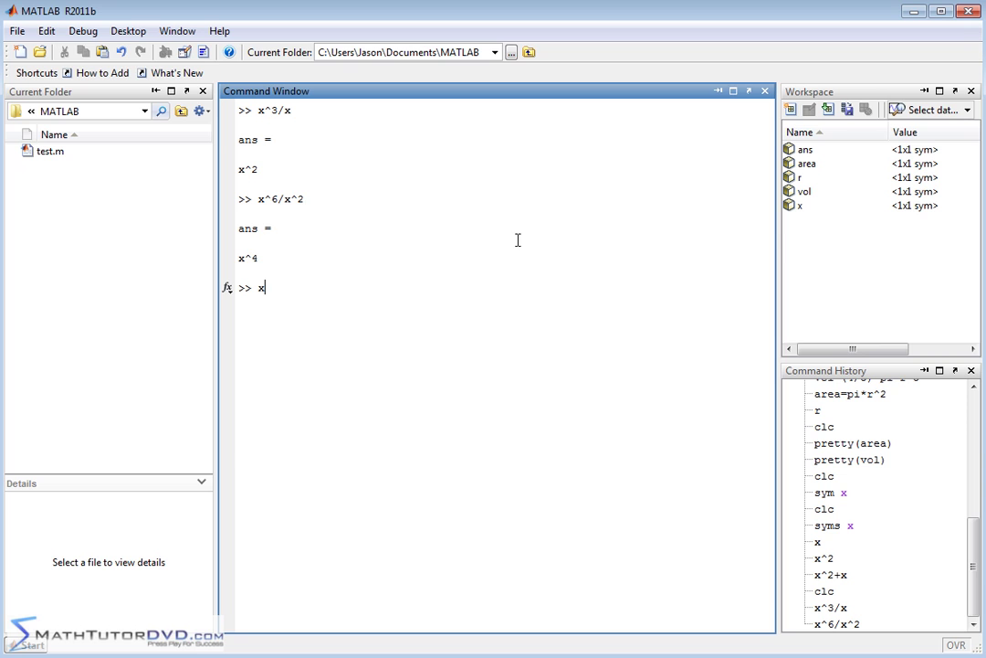
text(=3/4)
key(Return)
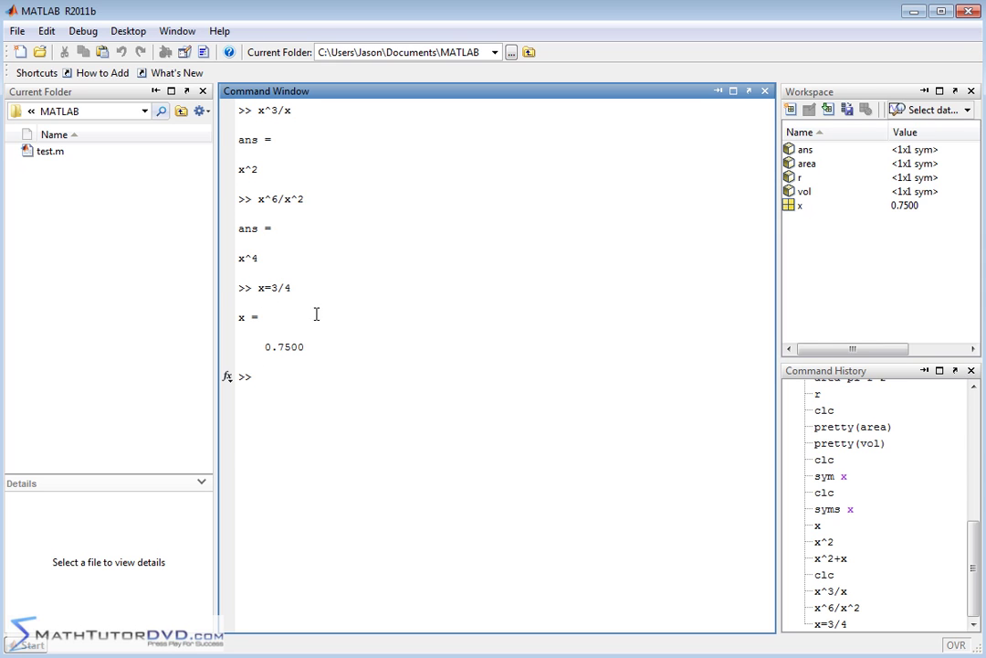
drag(272, 288, 292, 288)
click(295, 288)
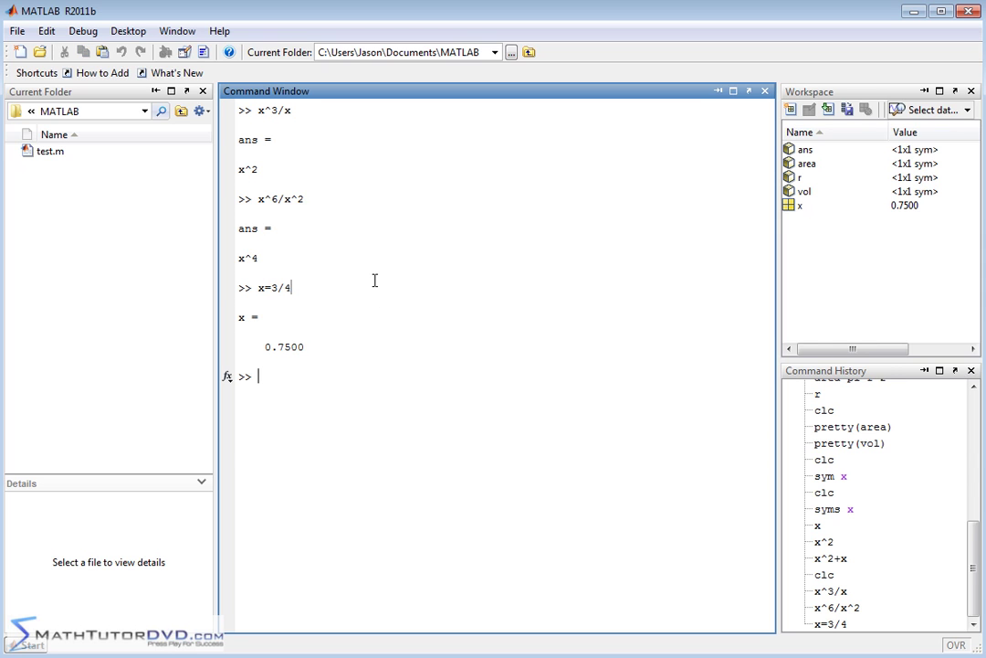